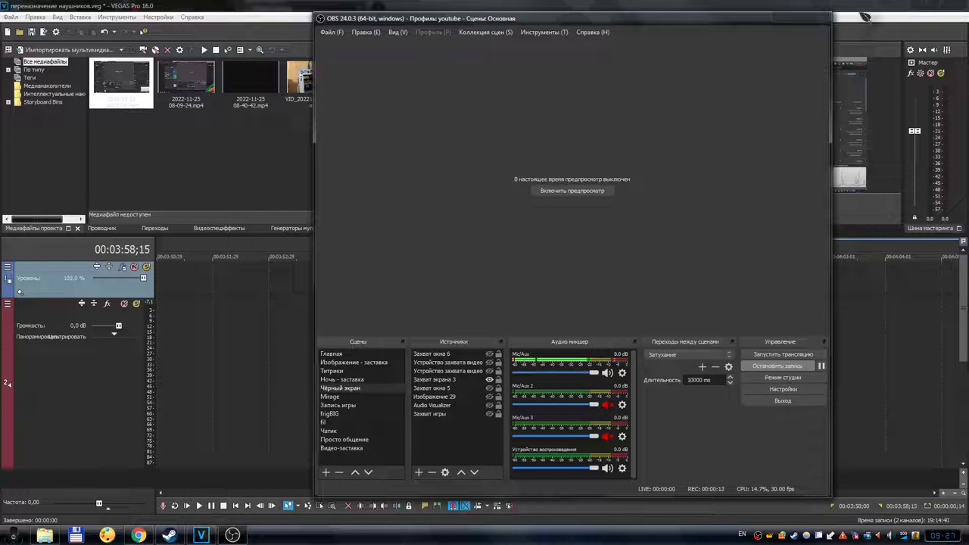
key("alt+Tab")
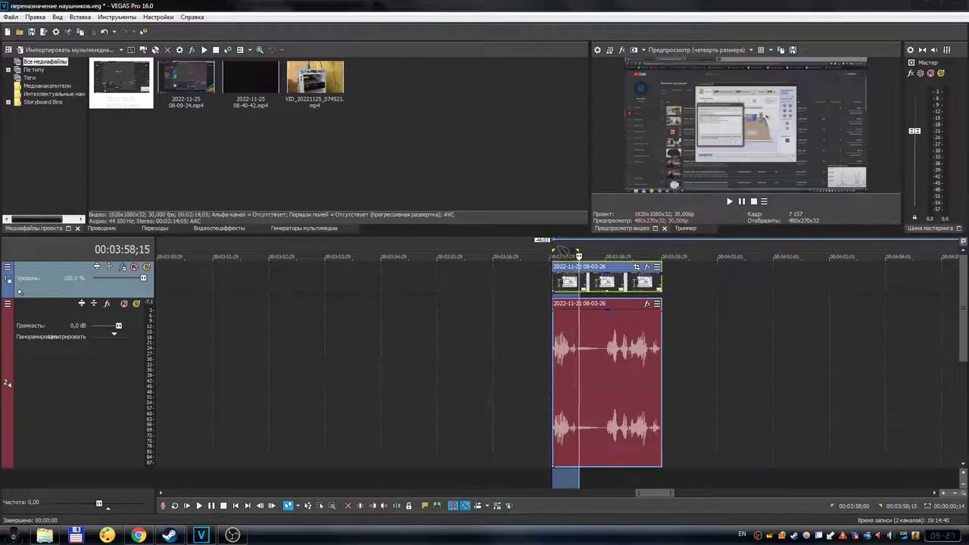
left_click_drag(548, 249, 576, 248)
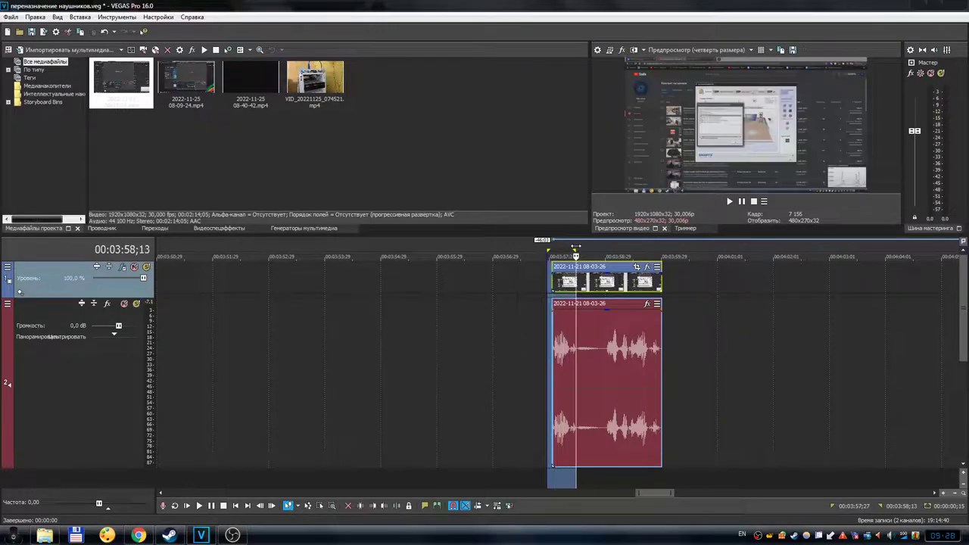
key("space")
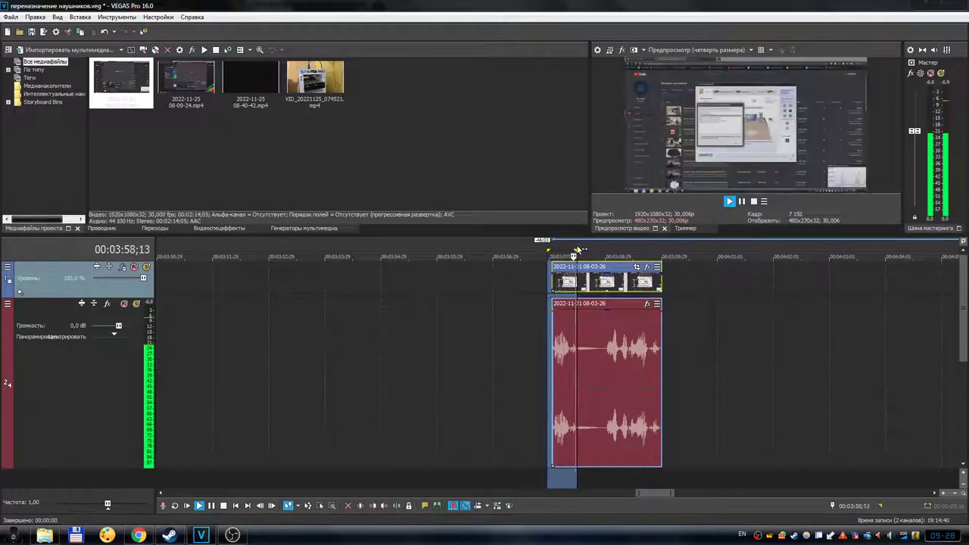
key("space")
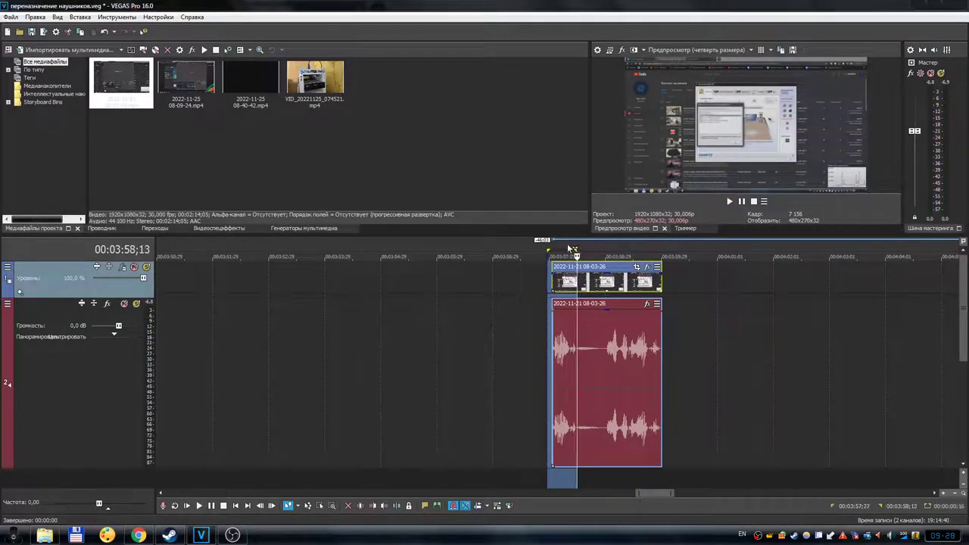
left_click_drag(547, 248, 576, 250)
key("space")
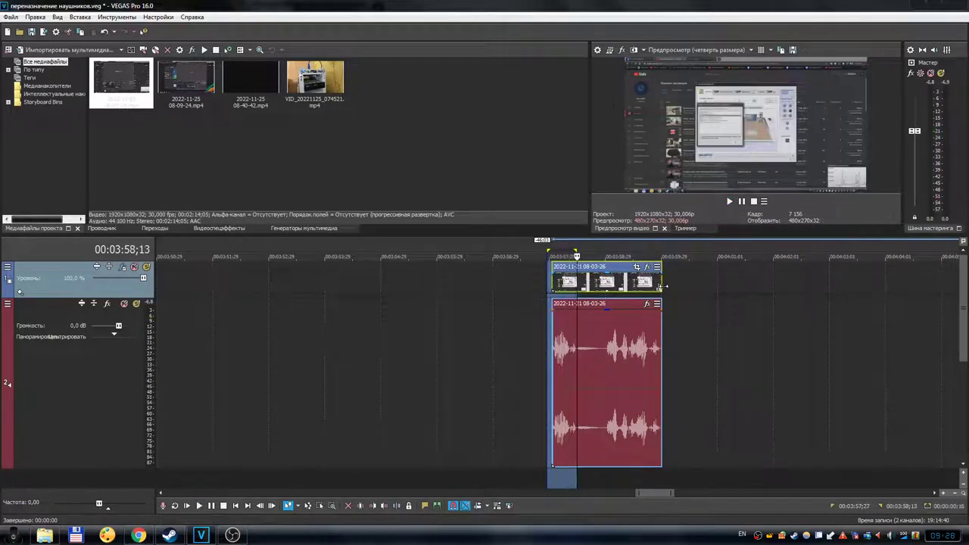
key("space")
key("space")
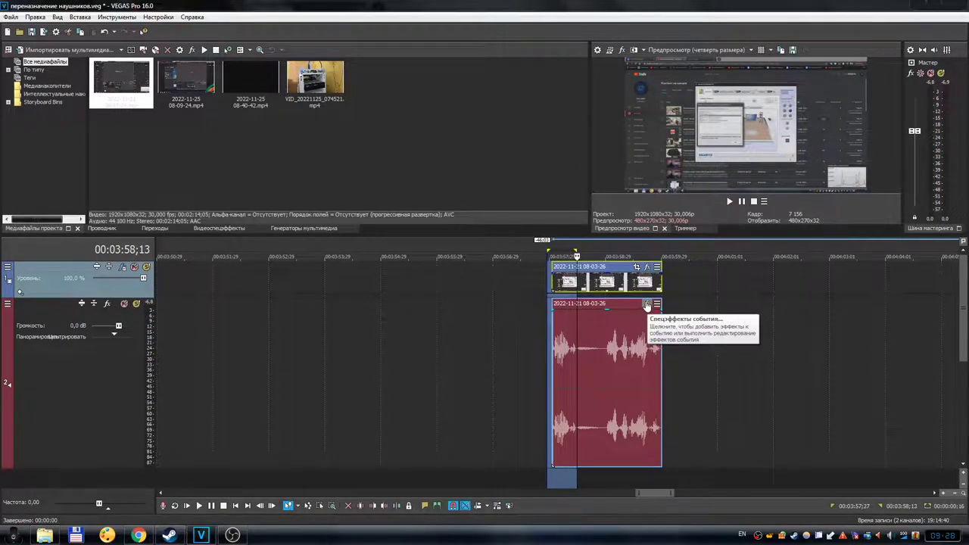
left_click(647, 304)
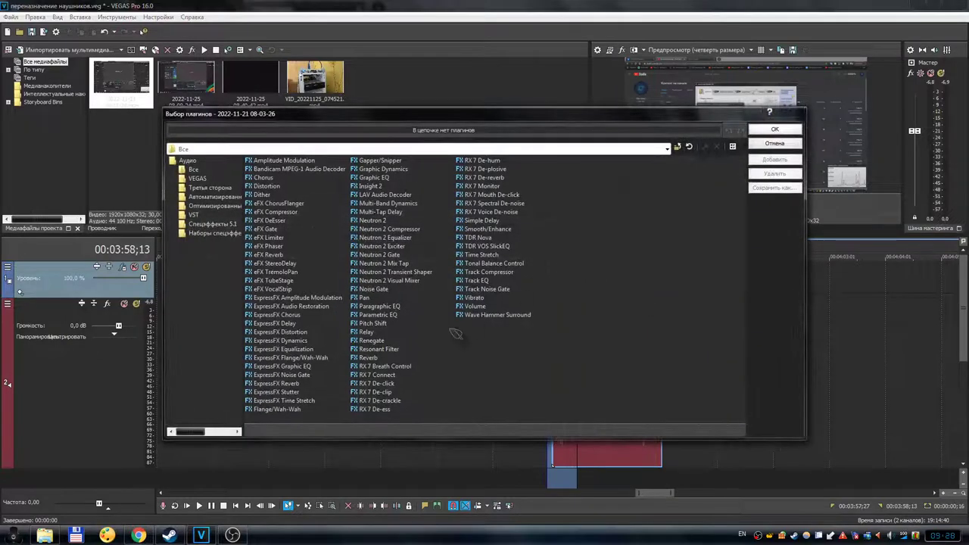
left_click(379, 401)
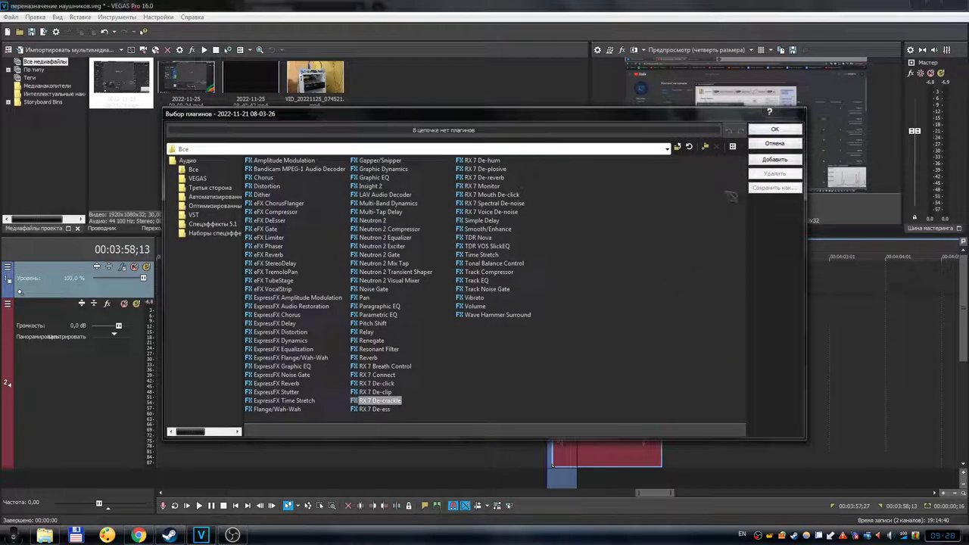
left_click(775, 159)
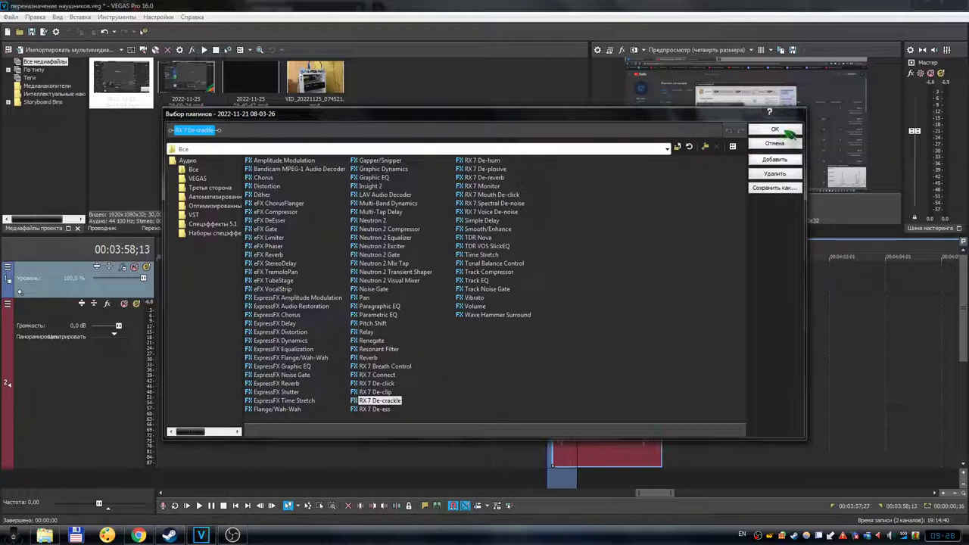
left_click(786, 132)
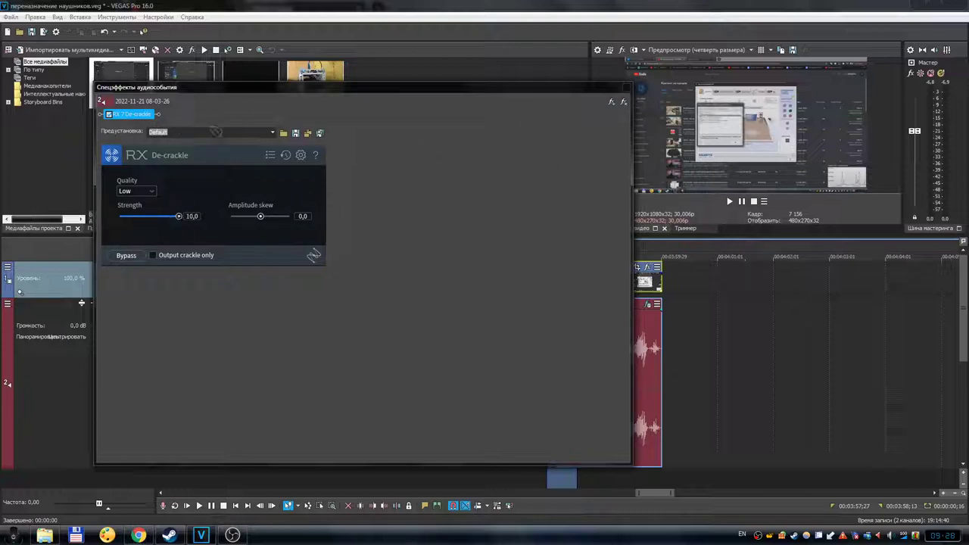
left_click(625, 87)
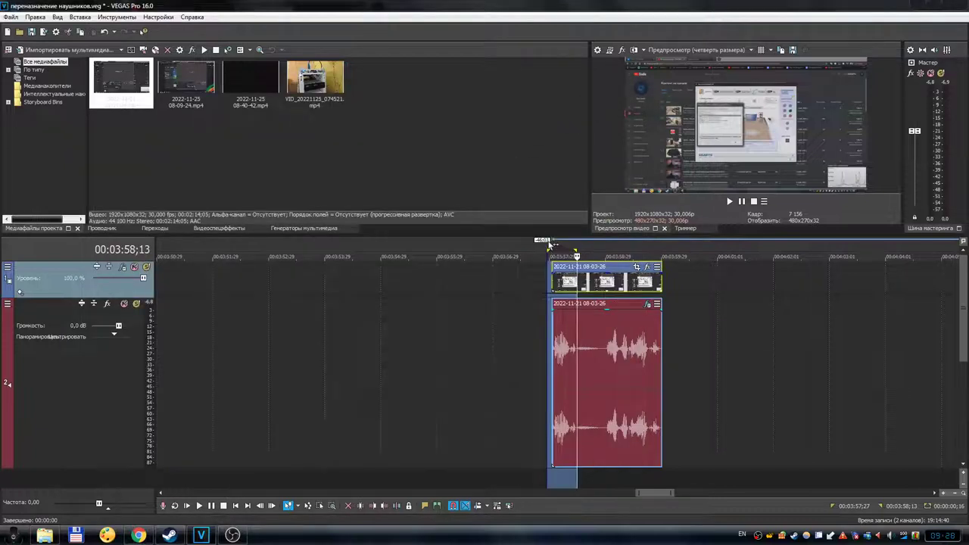
Step: Select 00:03:58;00 to 00:03:58;13 and play the opening of the clip with De-crackle applied several times
left_click(553, 244)
left_click_drag(554, 243, 576, 248)
key("space")
key("space")
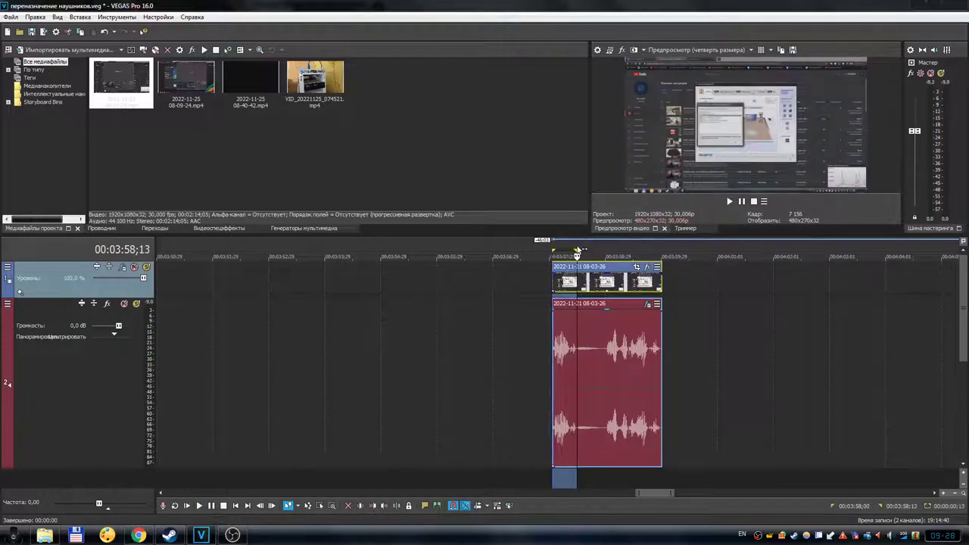
key("space")
key("space")
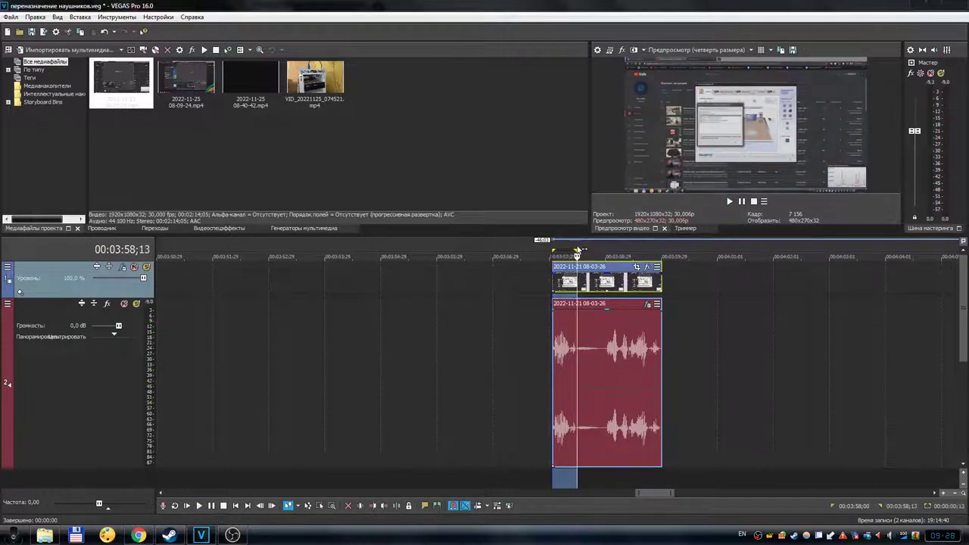
key("space")
key("space")
Step: Select a range spanning the whole short clip, out to about 00:04:00;12, and play it with De-crackle applied
left_click_drag(539, 241, 671, 242)
key("space")
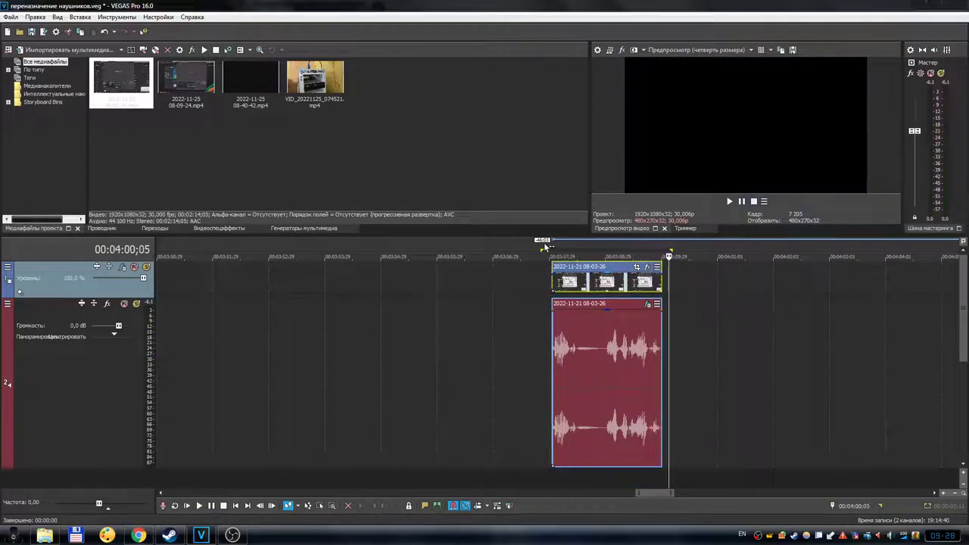
left_click_drag(670, 257, 682, 259)
key("space")
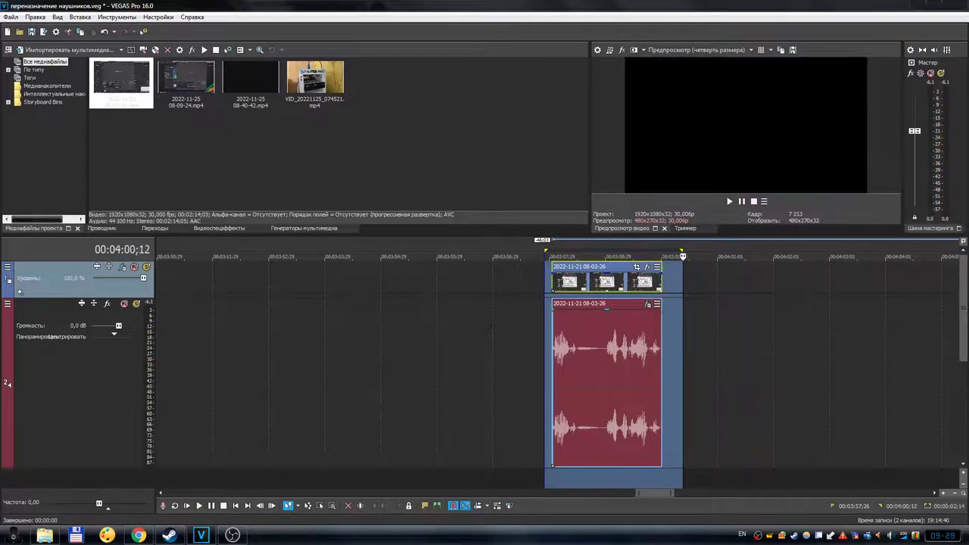
left_click(648, 305)
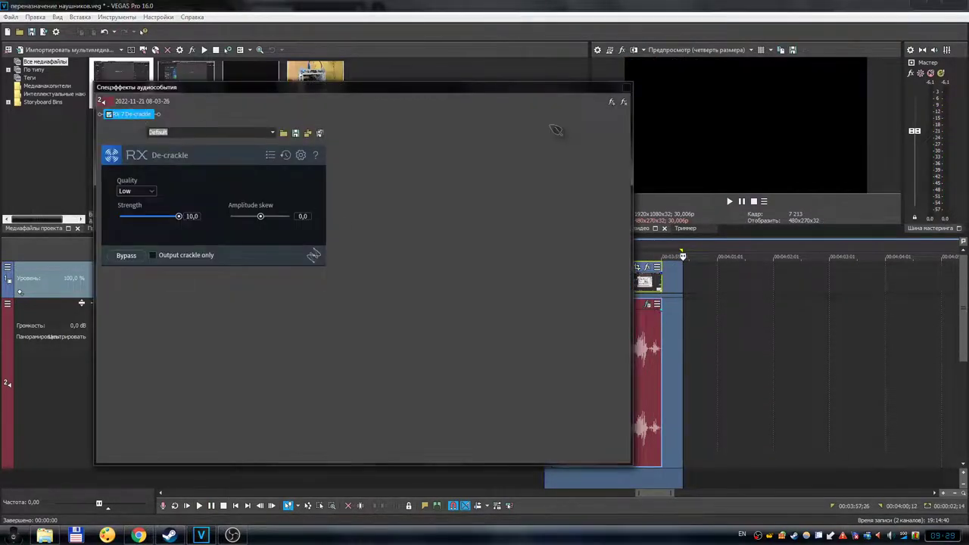
left_click(624, 102)
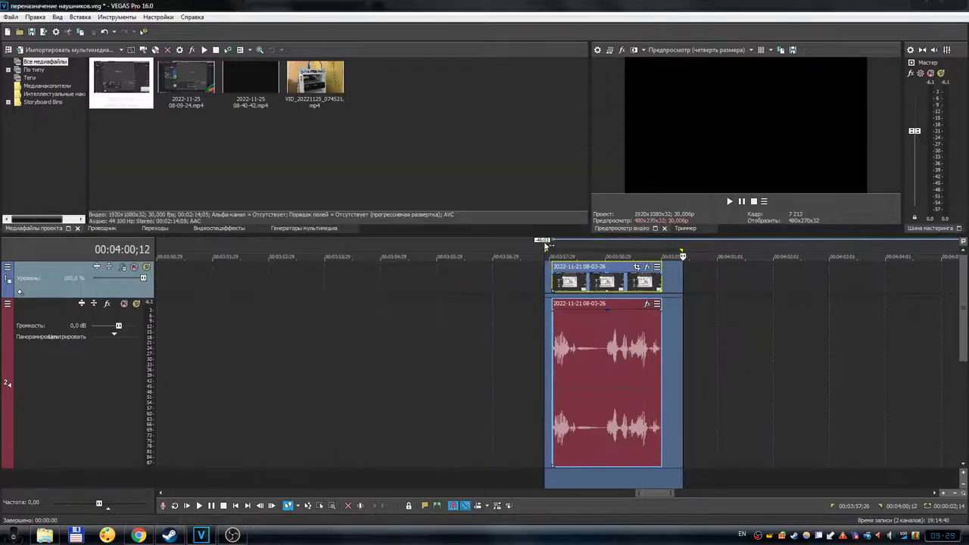
left_click(542, 248)
key("space")
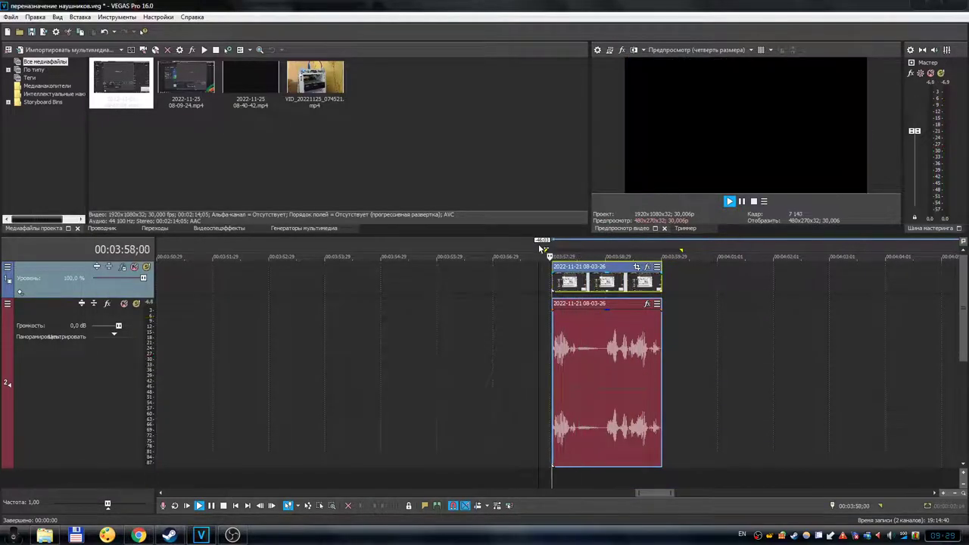
key("space")
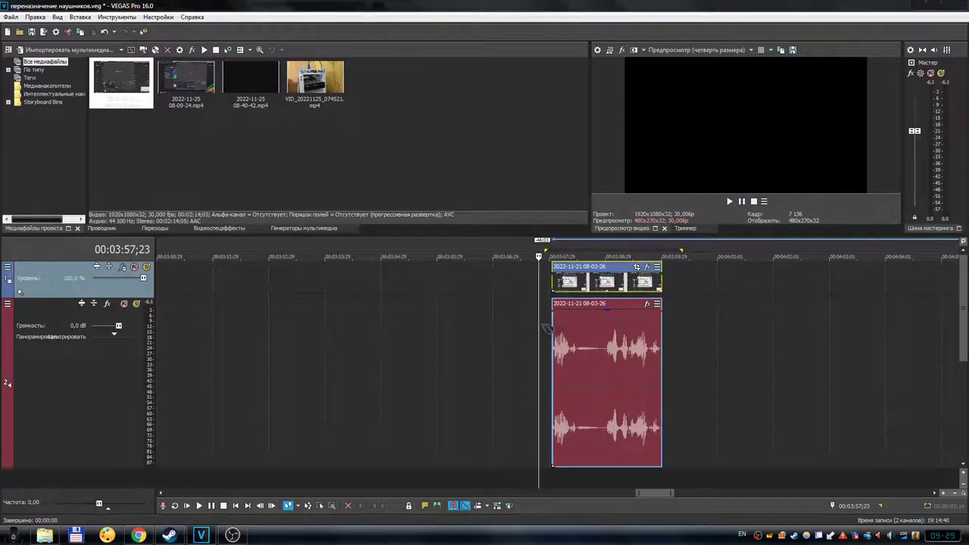
Step: Place the cursor at 00:00:27;00 in clip VID_20221125_074521 and inspect the effects chain on its audio event
scroll(547, 322, "down", 5)
scroll(548, 303, "down", 8)
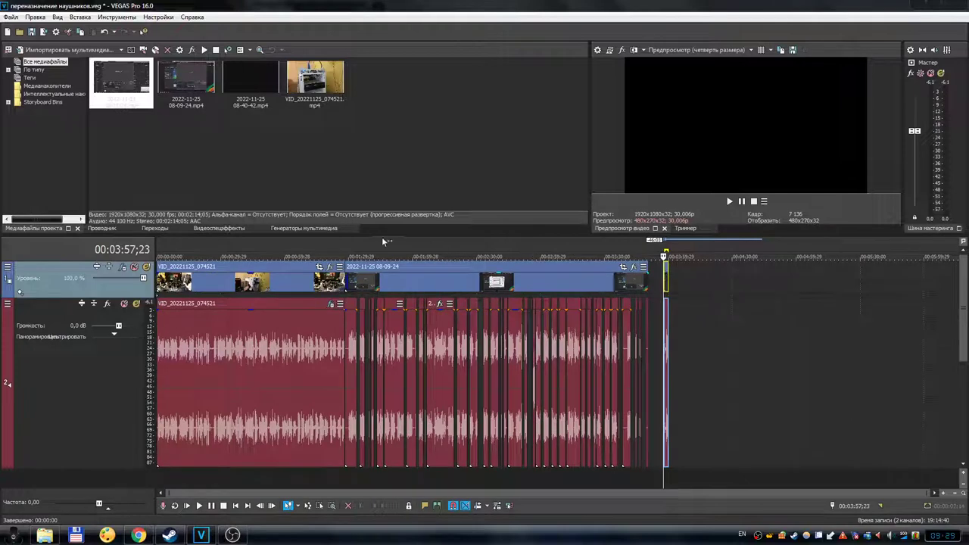
left_click(232, 253)
left_click(213, 244)
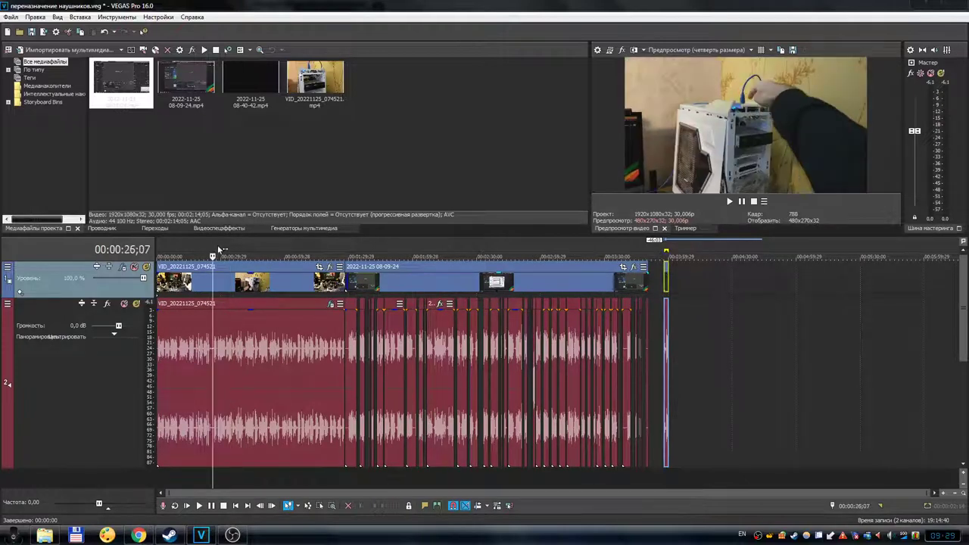
scroll(598, 290, "up", 8)
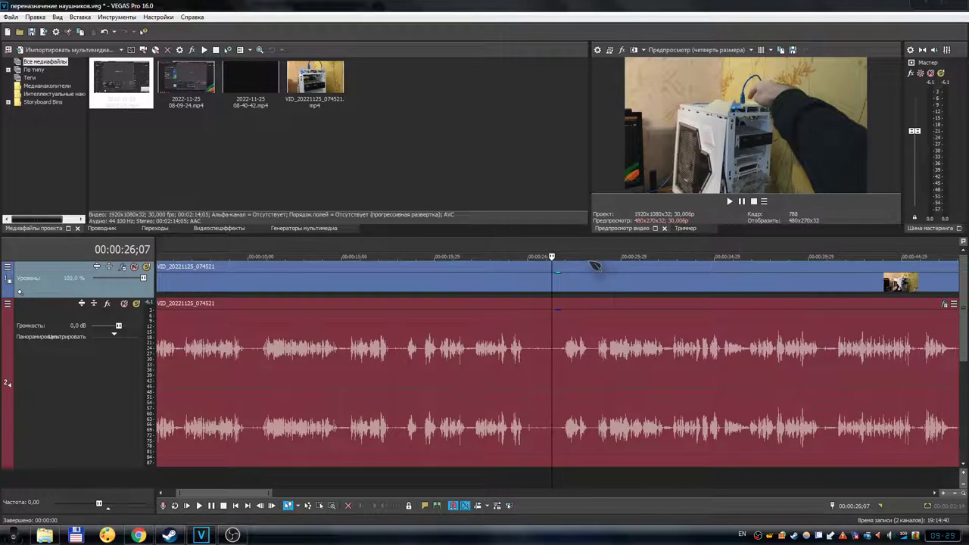
left_click(558, 255)
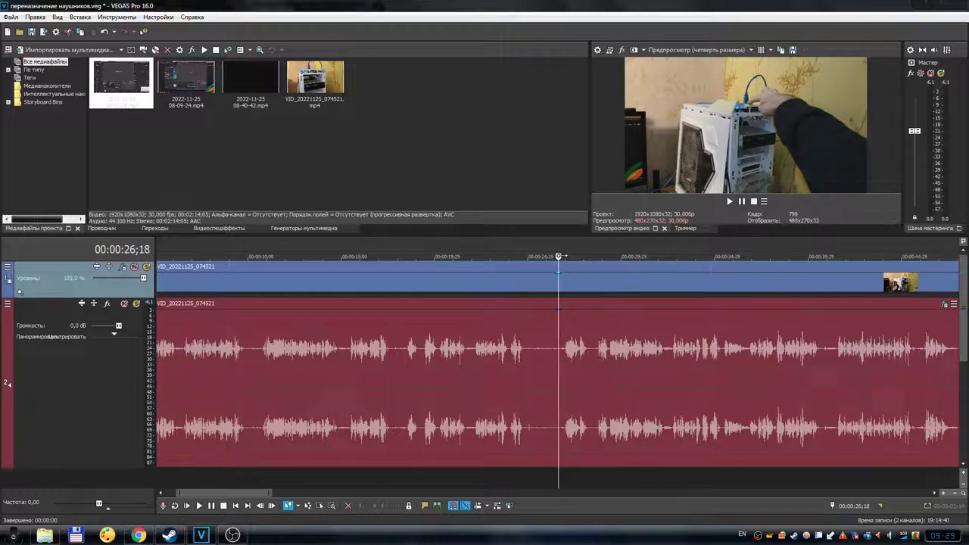
left_click(566, 254)
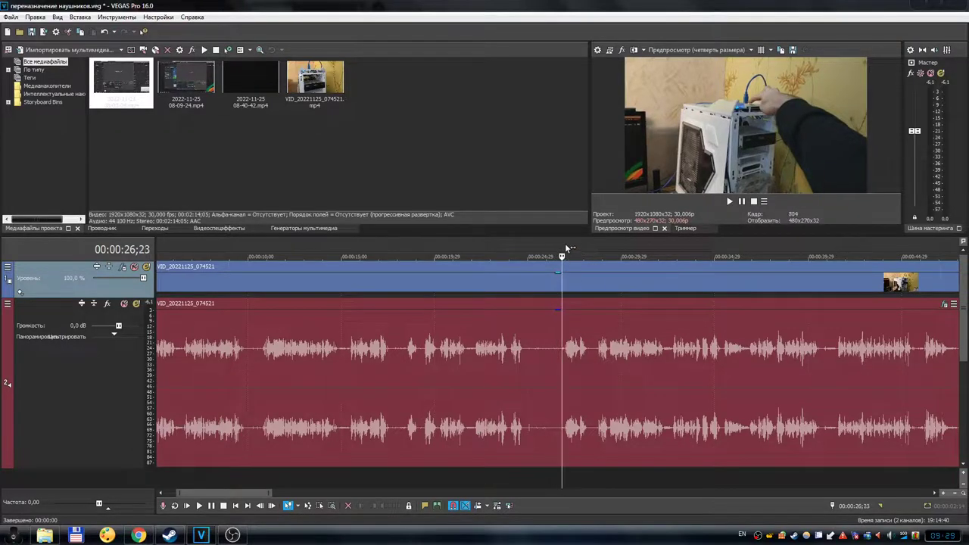
left_click(943, 305)
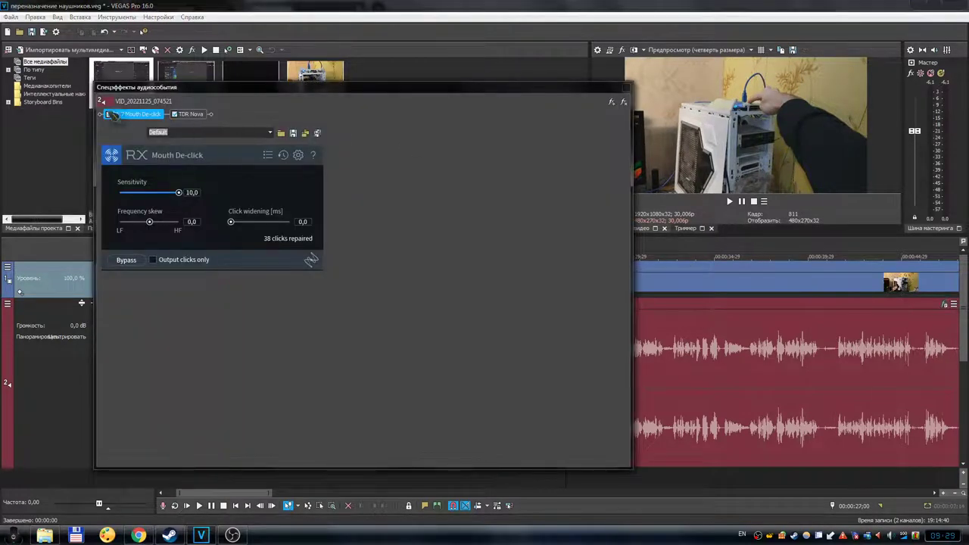
left_click(624, 100)
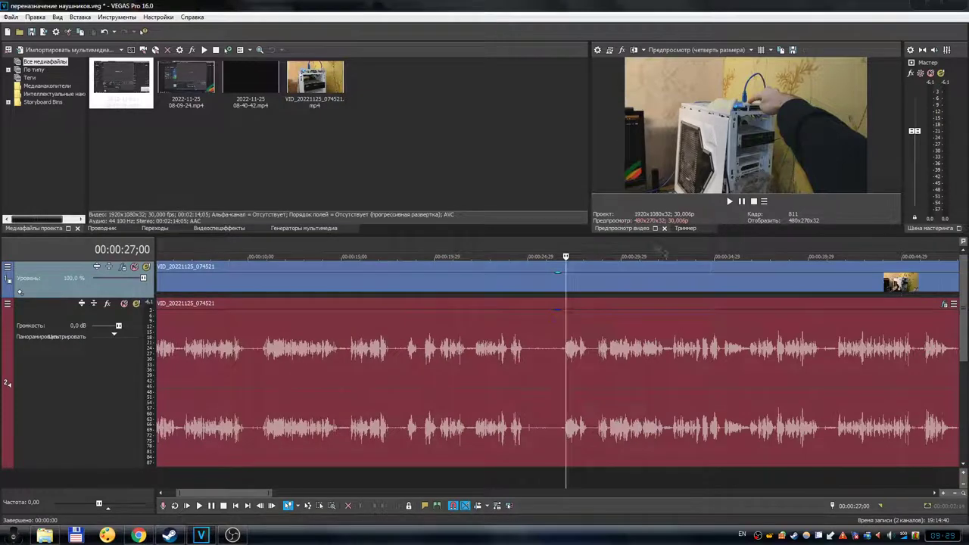
Step: Play the speech in VID_20221125_074521 from 00:00:27;00 and replay a short stretch around 00:00:28
key("space")
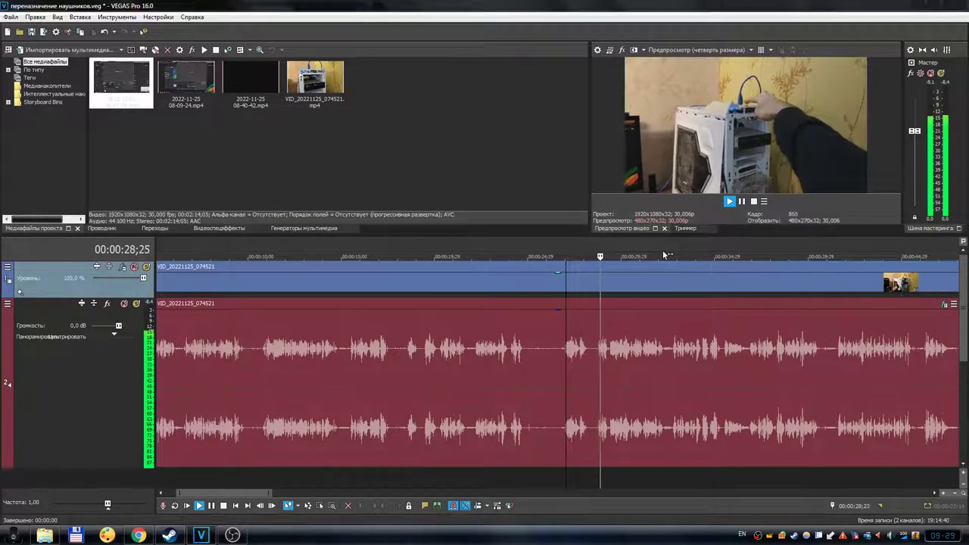
key("space")
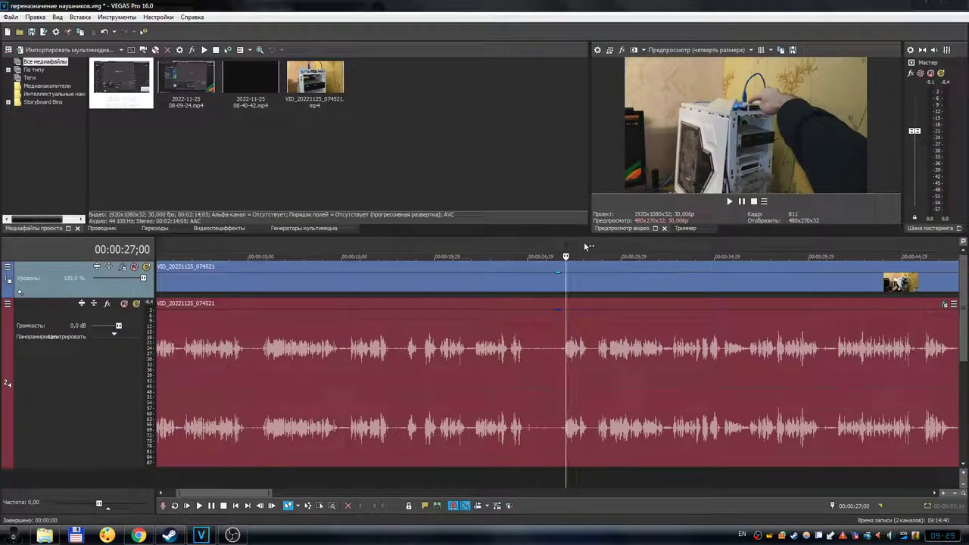
left_click_drag(584, 243, 614, 246)
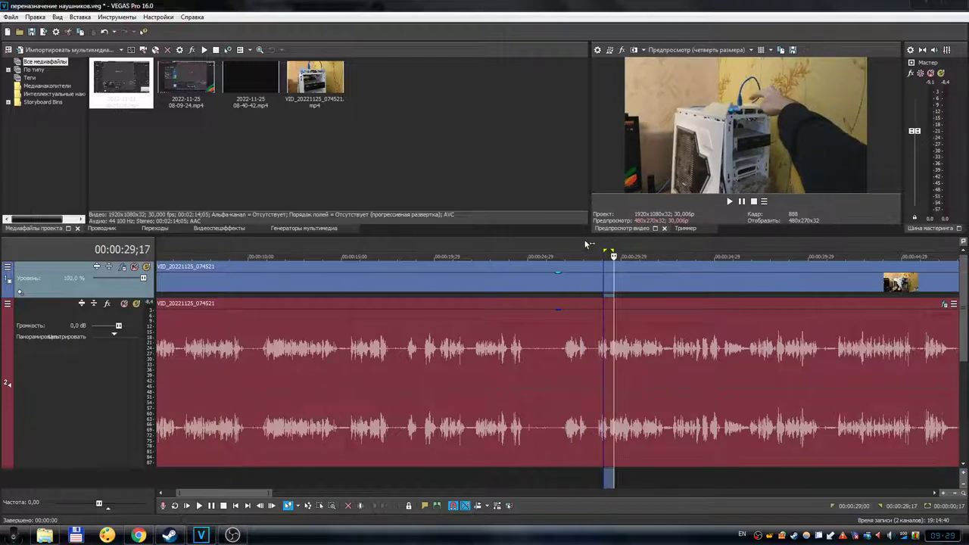
left_click(585, 244)
key("space")
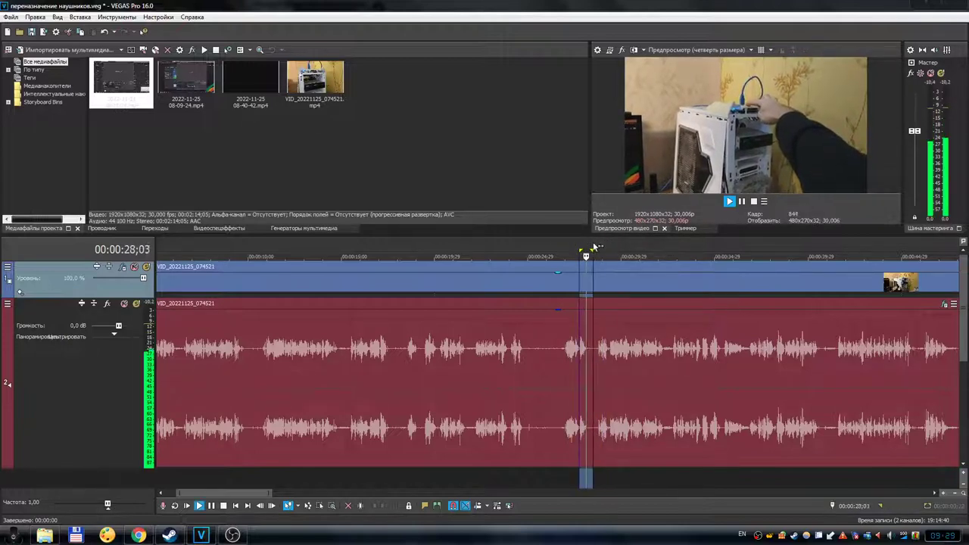
left_click(594, 247)
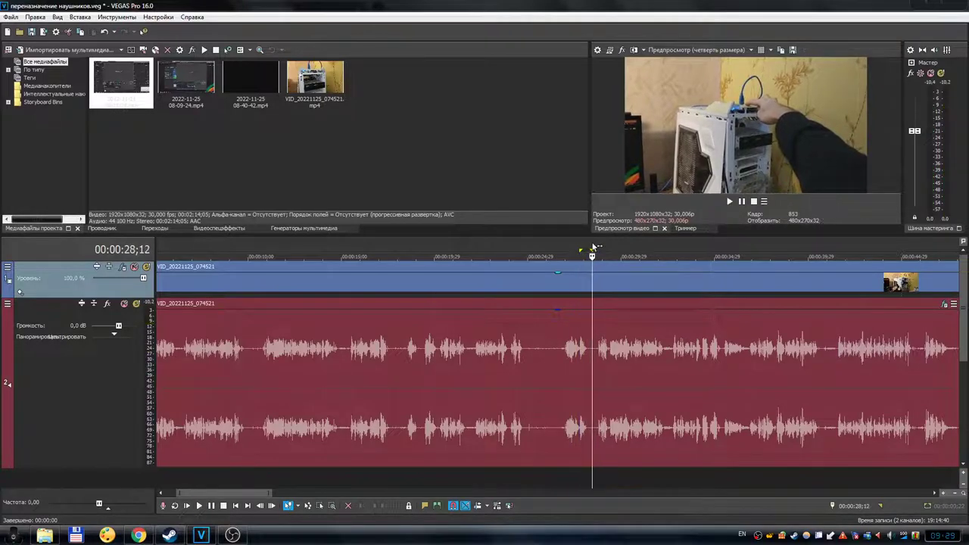
key("space")
Step: Select and play two short stretches of VID_20221125_074521: 00:00:27;11 to 00:00:28;19, and 00:00:28;27 to 00:00:29;11
left_click_drag(573, 247, 596, 247)
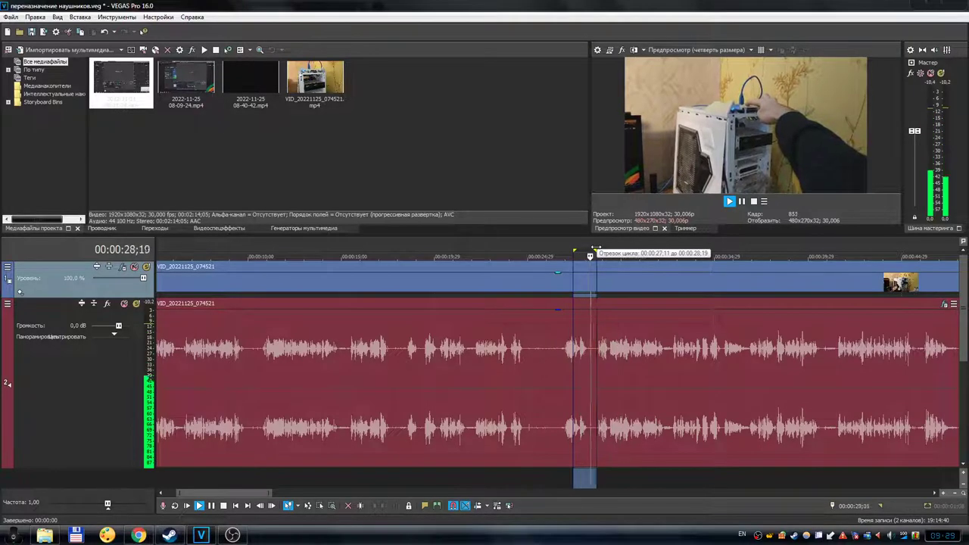
key("space")
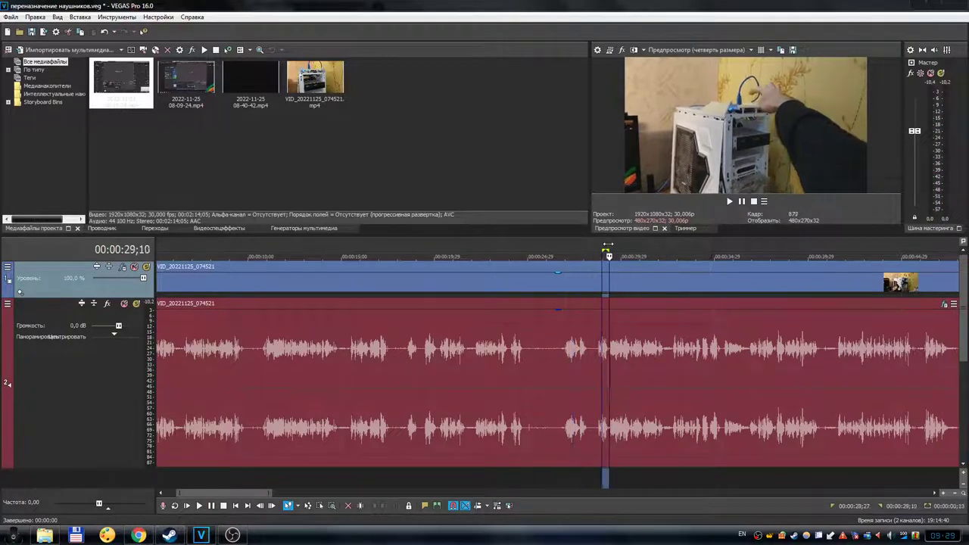
left_click_drag(604, 247, 610, 247)
key("space")
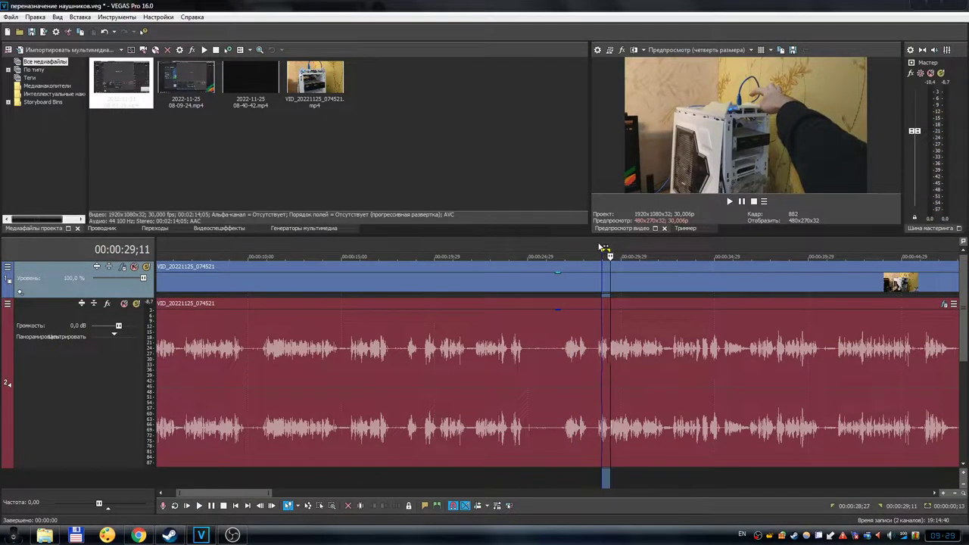
key("space")
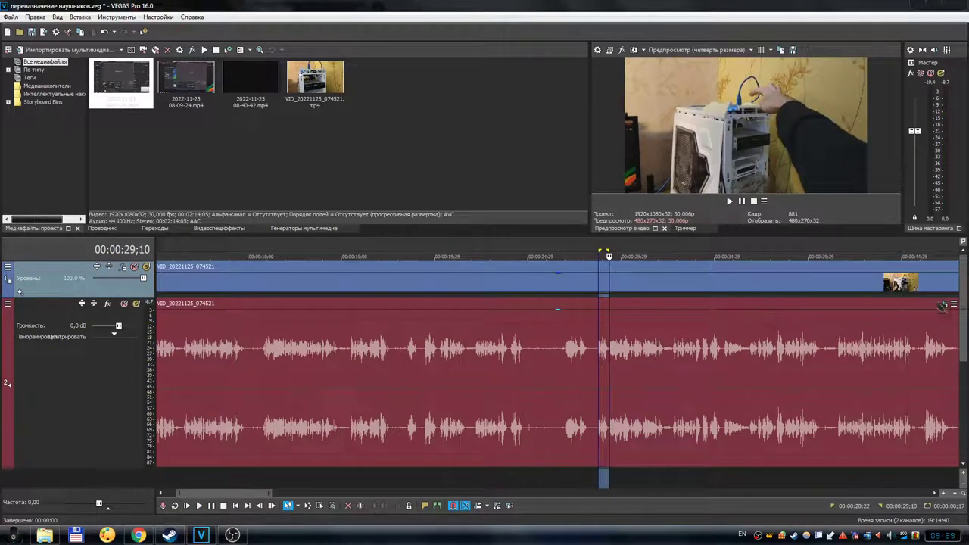
Step: Turn off RX 7 Mouth De-click on the VID_20221125_074521 audio event, and review its plug-in list entry and Sensitivity setting
left_click(944, 304)
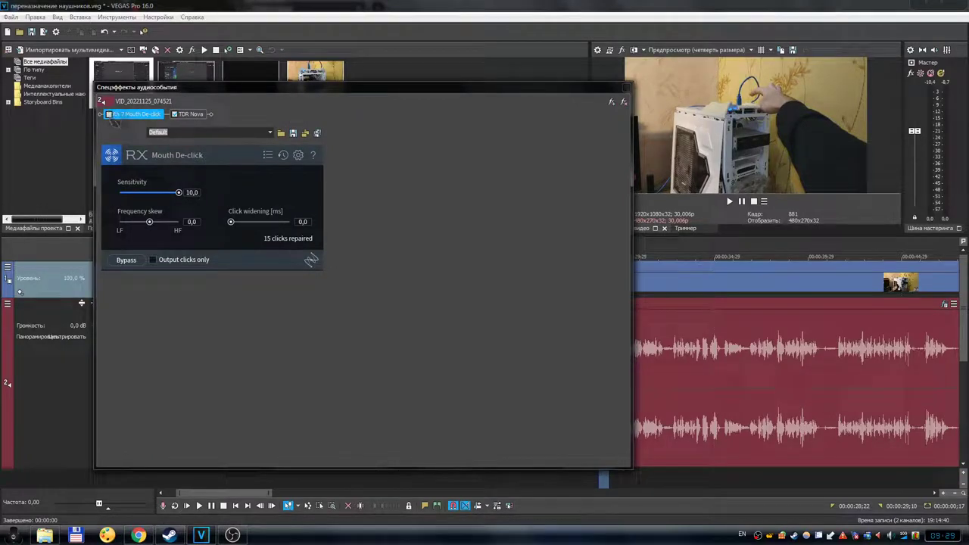
left_click(612, 103)
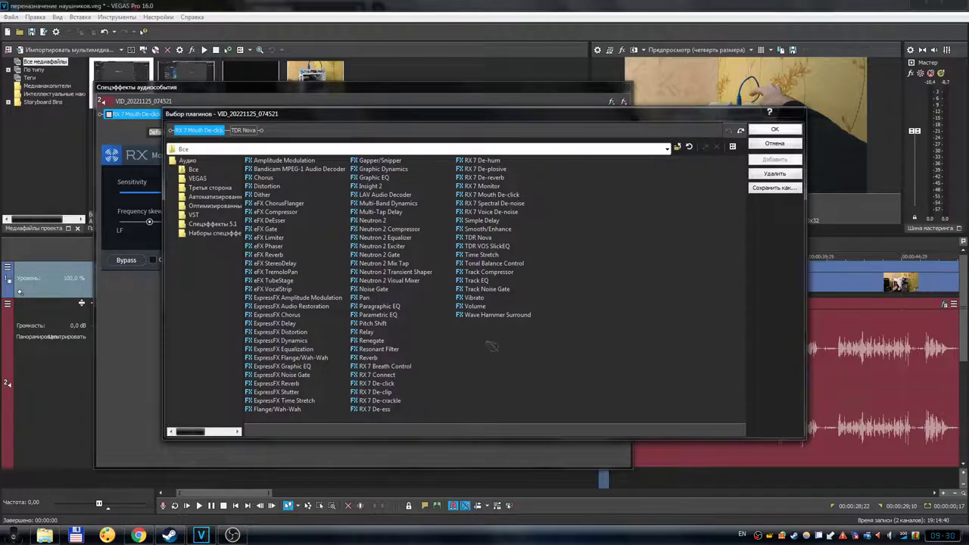
left_click(513, 195)
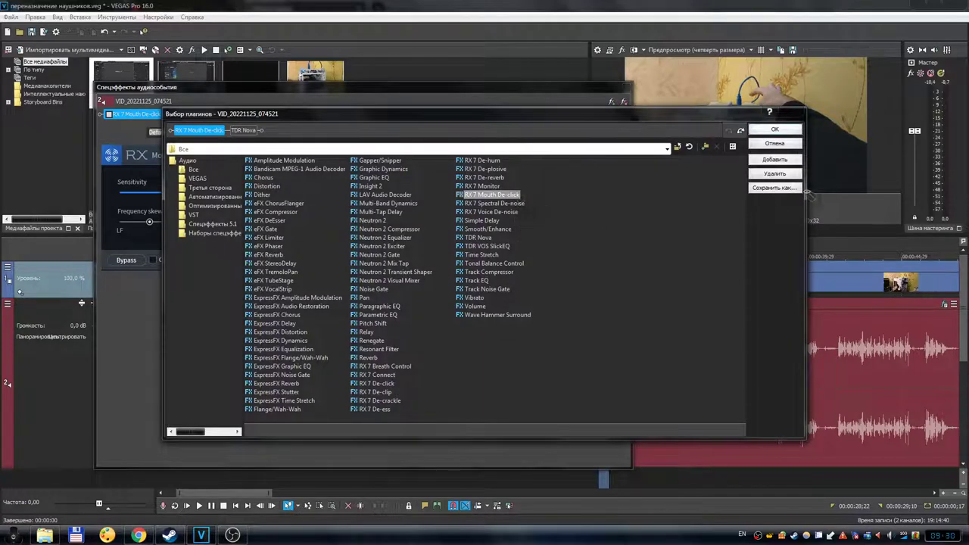
left_click(797, 114)
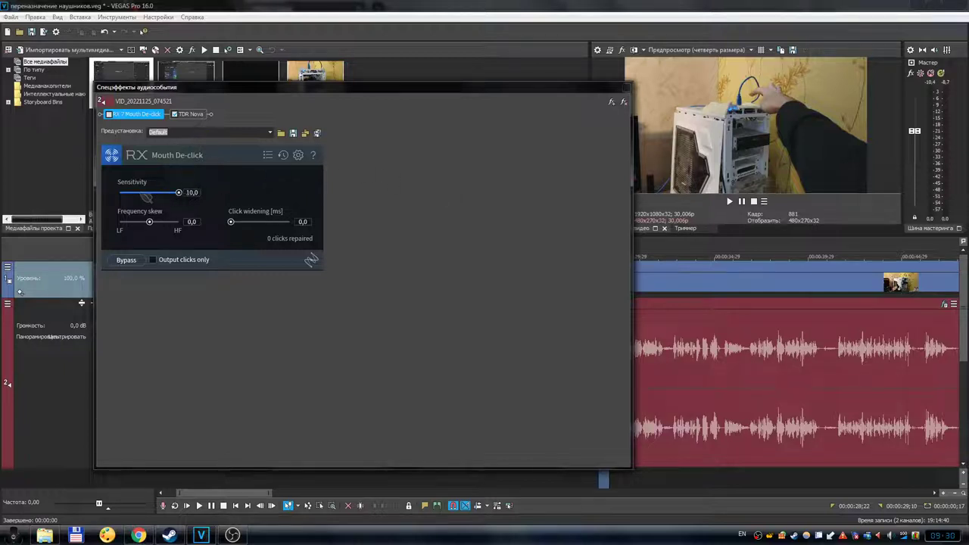
left_click(137, 192)
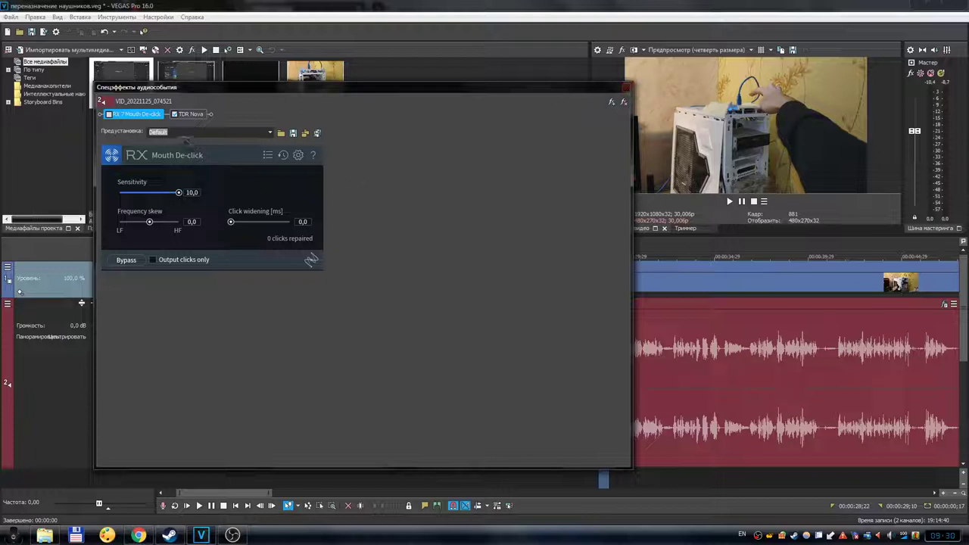
left_click(627, 87)
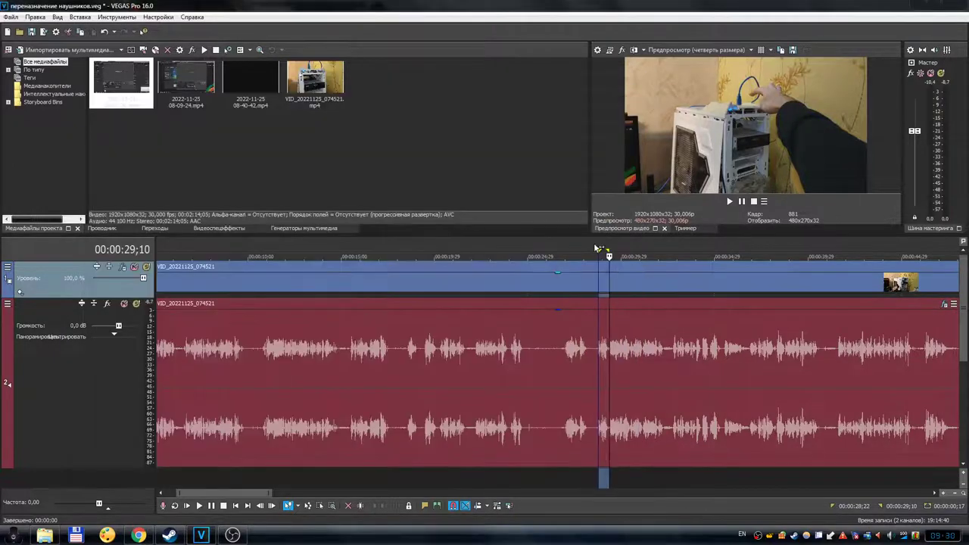
Step: Play 00:00:26;25 to 00:00:29;15 with RX 7 Mouth De-click off, and replay the same range with the effect on
left_click_drag(562, 248, 613, 248)
key("space")
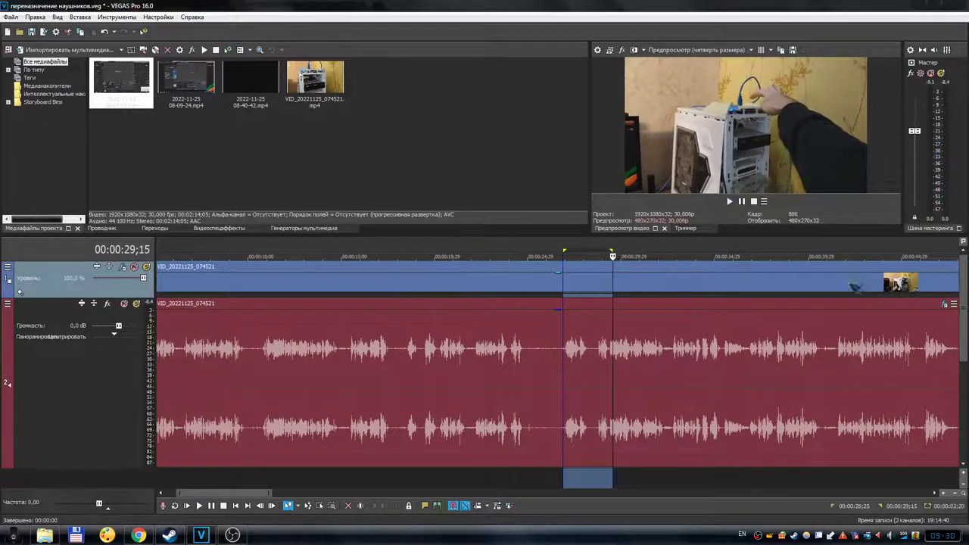
left_click(944, 306)
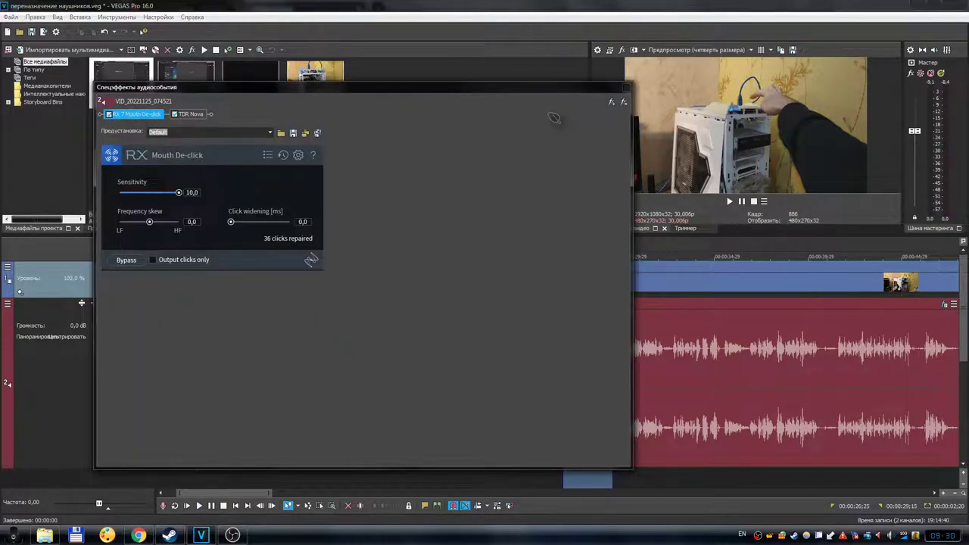
left_click(627, 90)
key("space")
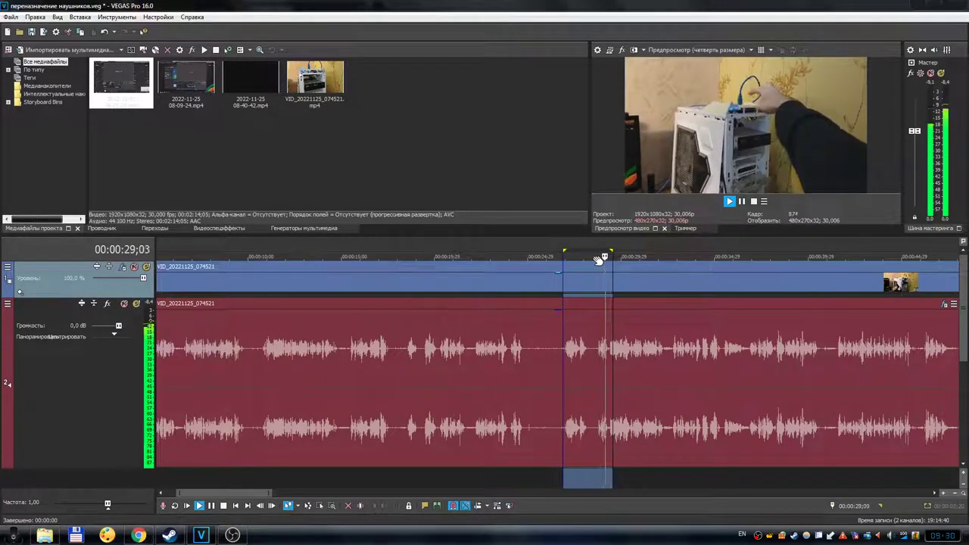
Step: Select and play two stretches of the clip with Mouth De-click on: 00:00:27;05 to 00:00:28;10, and 00:00:28;17 to 00:00:29;14
left_click_drag(567, 245, 591, 250)
key("space")
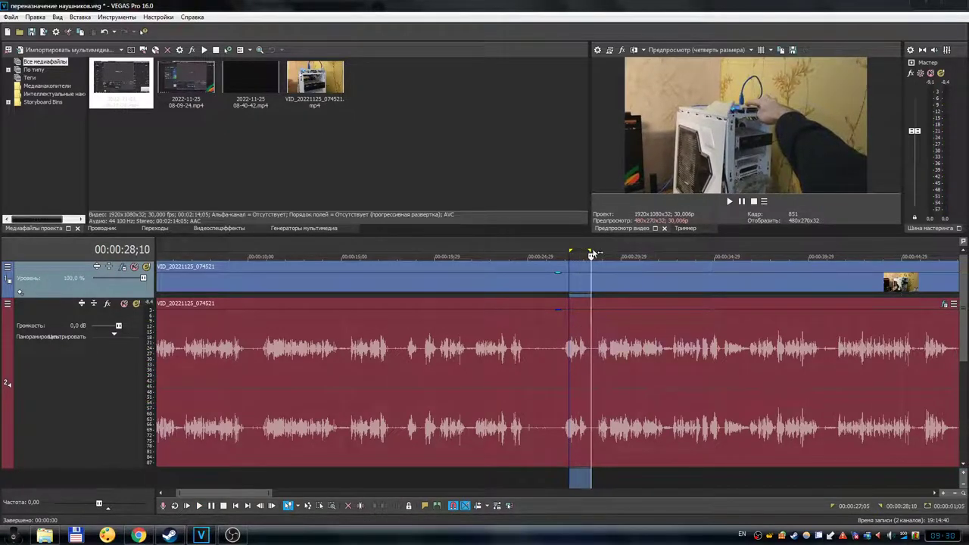
left_click_drag(595, 247, 613, 251)
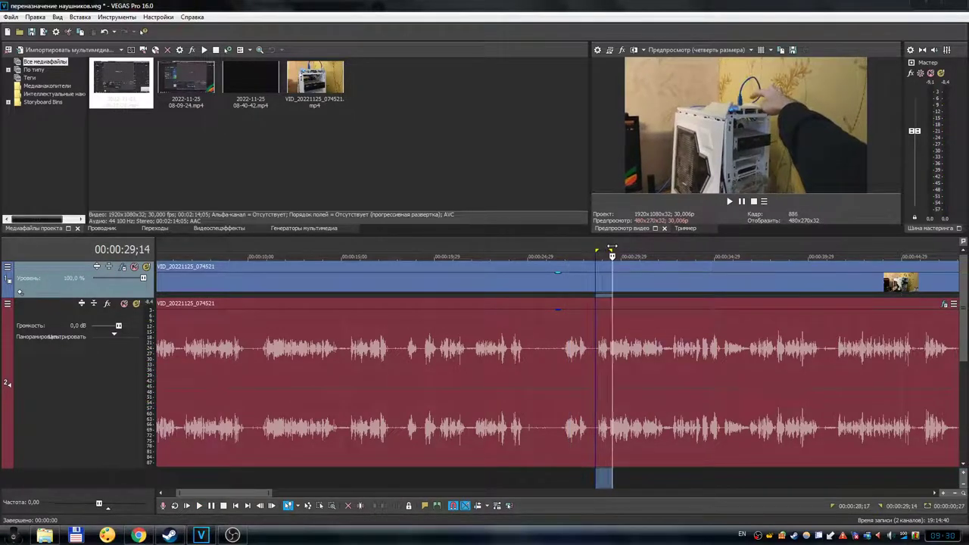
key("space")
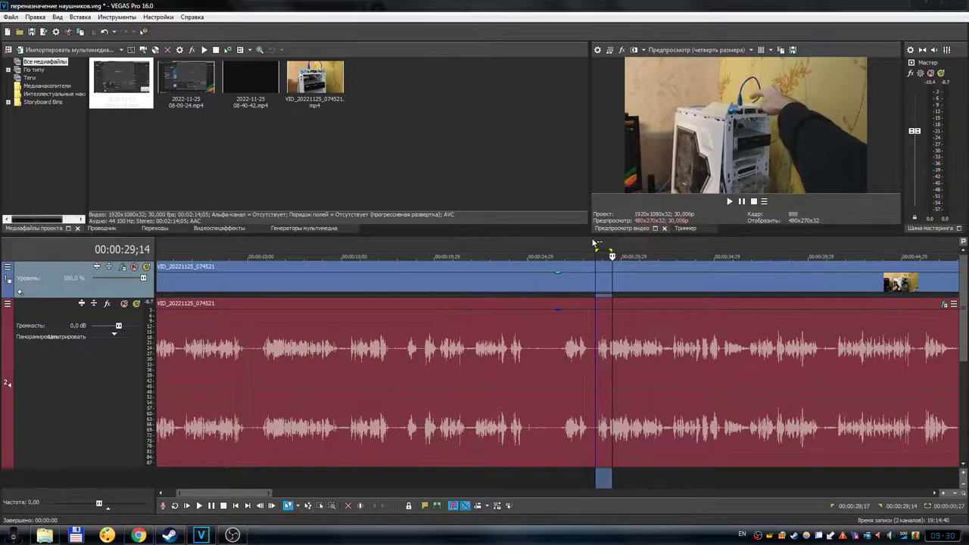
Step: Select and play 00:00:28;12 to 00:00:29;14, and the longer stretch 00:00:27;02 to 00:00:29;18, with Mouth De-click on
left_click_drag(594, 246, 613, 250)
key("space")
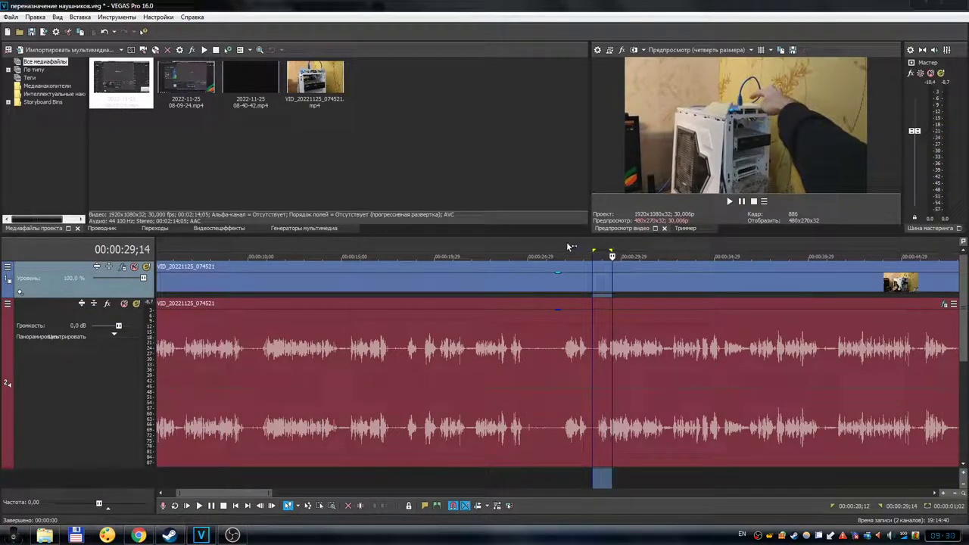
left_click_drag(568, 249, 614, 251)
key("space")
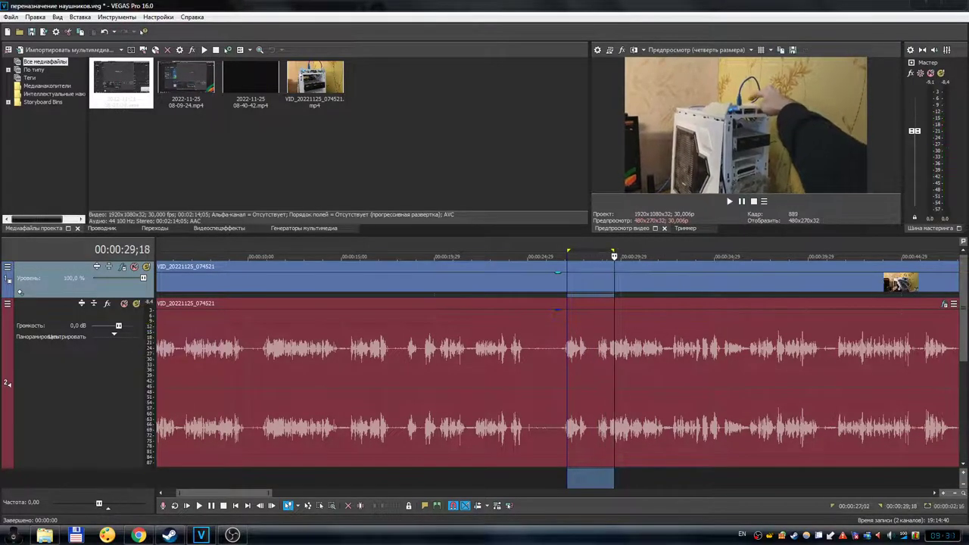
Step: Turn off RX 7 Mouth De-click on the VID_20221125_074521 audio event and replay 00:00:27;02 to 00:00:29;18 without it
left_click(945, 305)
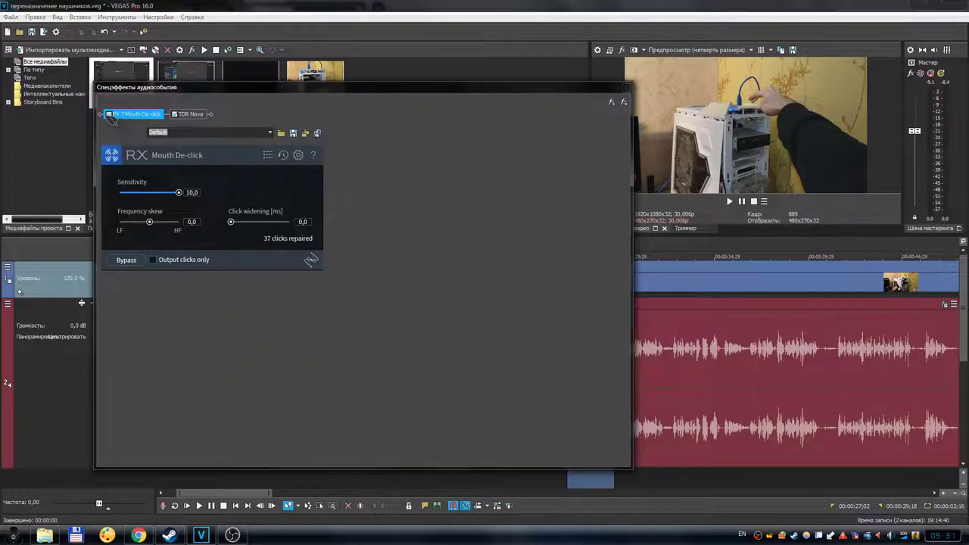
left_click(625, 88)
key("space")
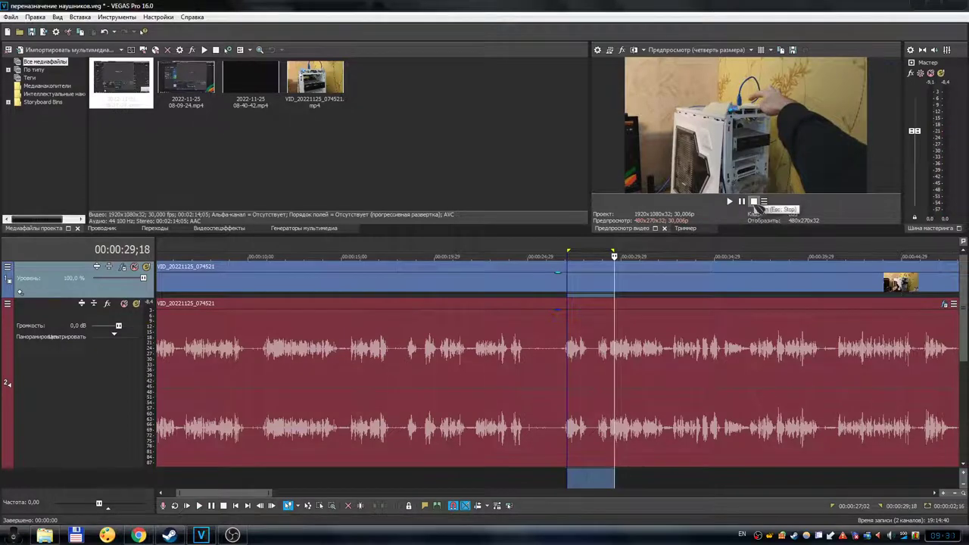
Step: Place the cursor at 00:04:10;02 past the last clip on the timeline and switch to OBS
scroll(710, 333, "down", 3)
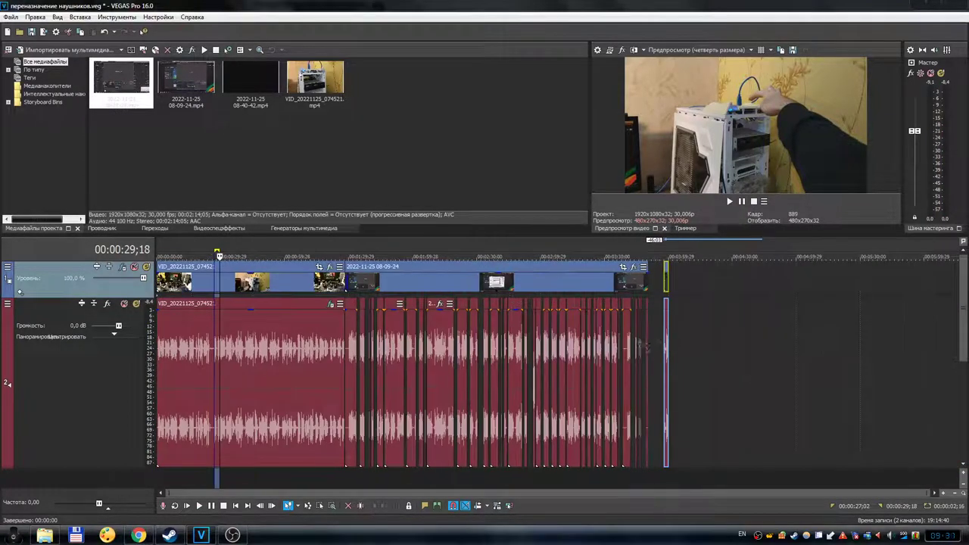
left_click(689, 258)
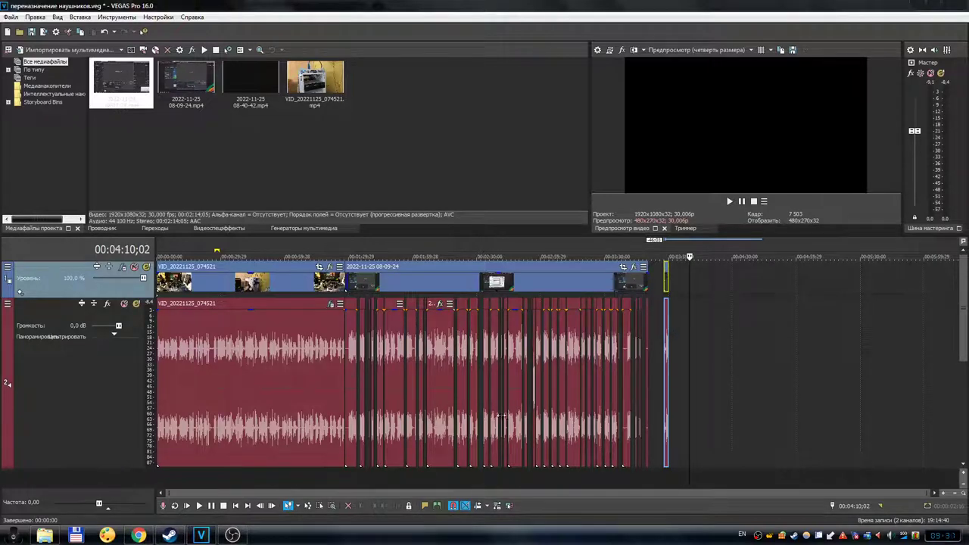
left_click(232, 535)
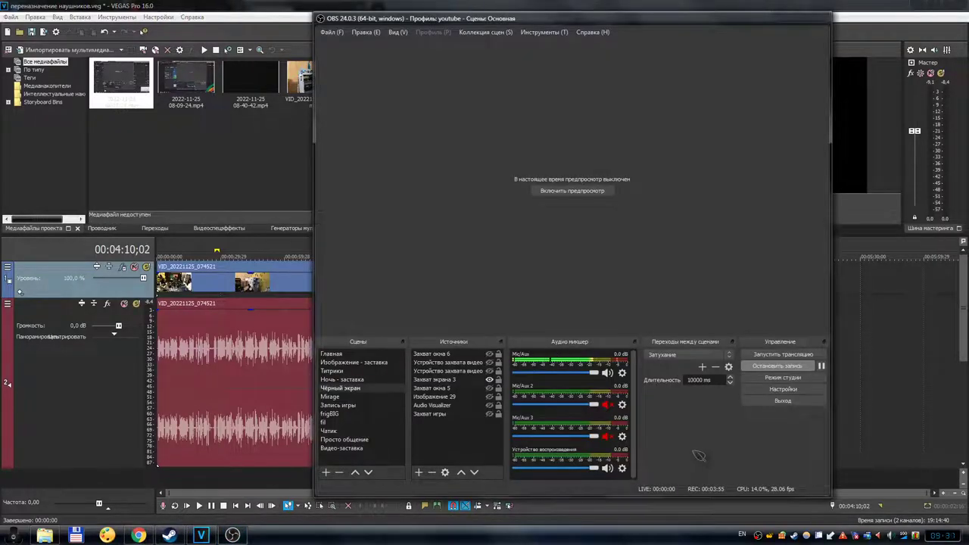